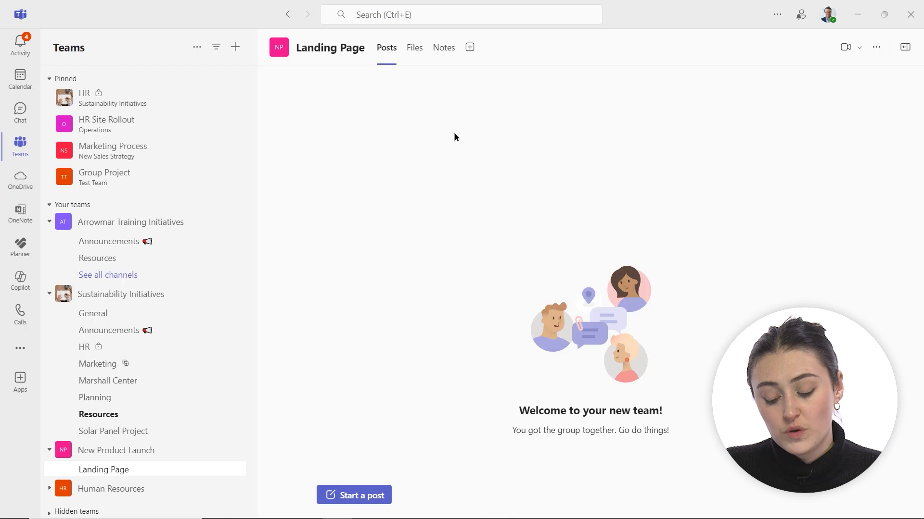
Look through the Landing Page channel's Posts, Files and Notes views and the options available for Files and Notes
{"action": "left_click", "coordinate": [411, 48]}
{"action": "left_click", "coordinate": [429, 49]}
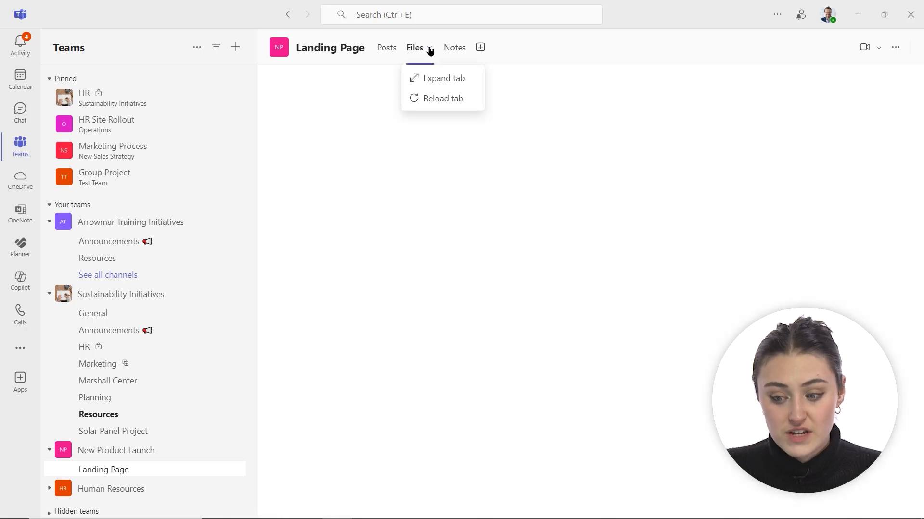
{"action": "left_click", "coordinate": [460, 50]}
{"action": "left_click", "coordinate": [461, 50]}
{"action": "left_click", "coordinate": [460, 49]}
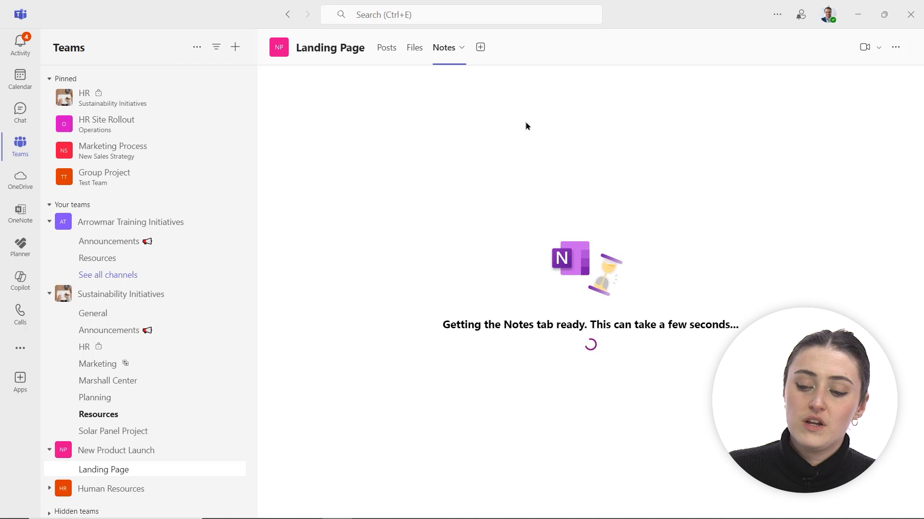
{"action": "left_click", "coordinate": [375, 53]}
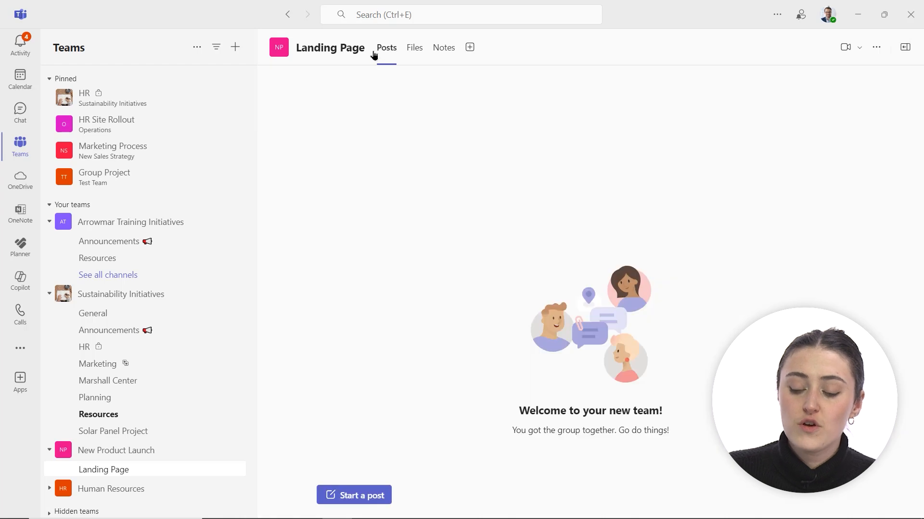
{"action": "left_click", "coordinate": [440, 56]}
{"action": "left_click", "coordinate": [458, 50]}
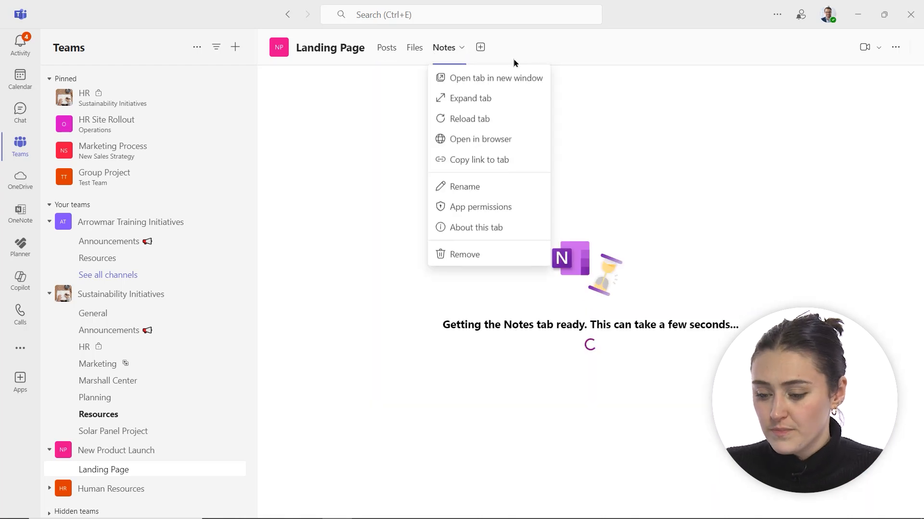
{"action": "left_click", "coordinate": [411, 49]}
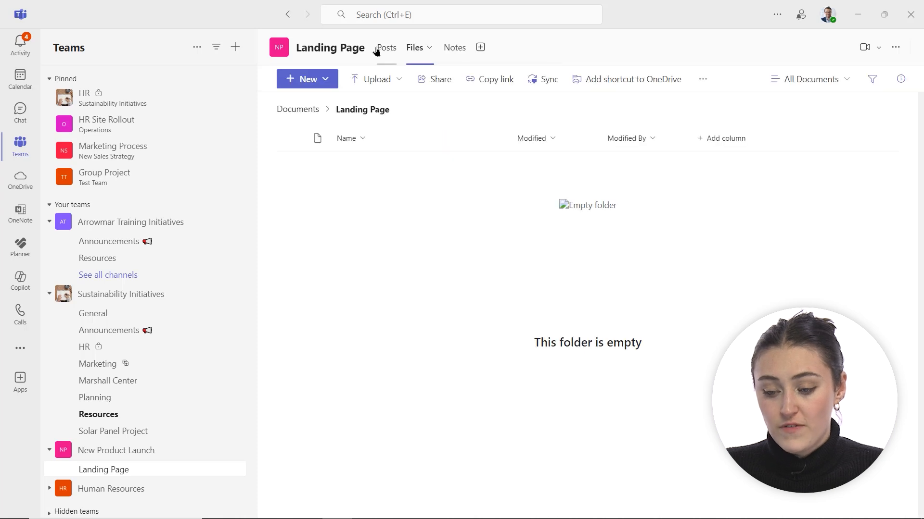
{"action": "left_click", "coordinate": [376, 52]}
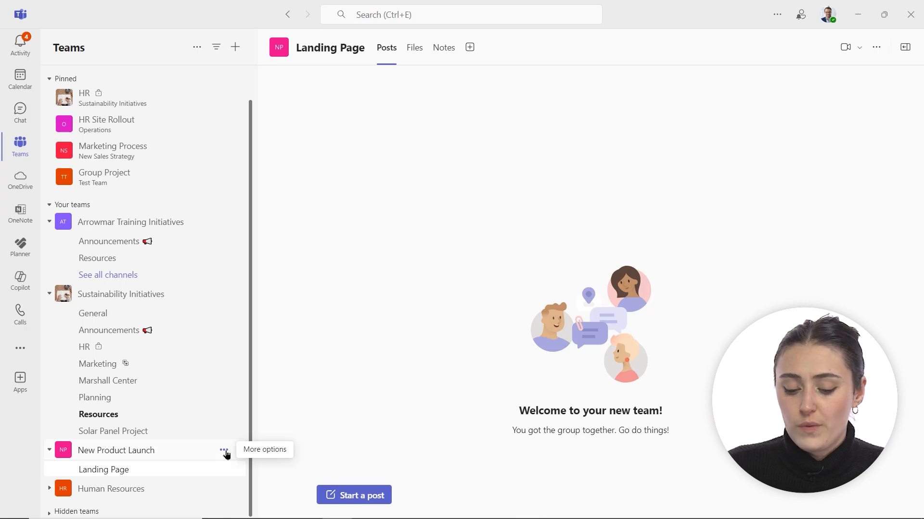
Examine the management options offered for the New Product Launch team and its Landing Page channel
{"action": "left_click", "coordinate": [224, 451]}
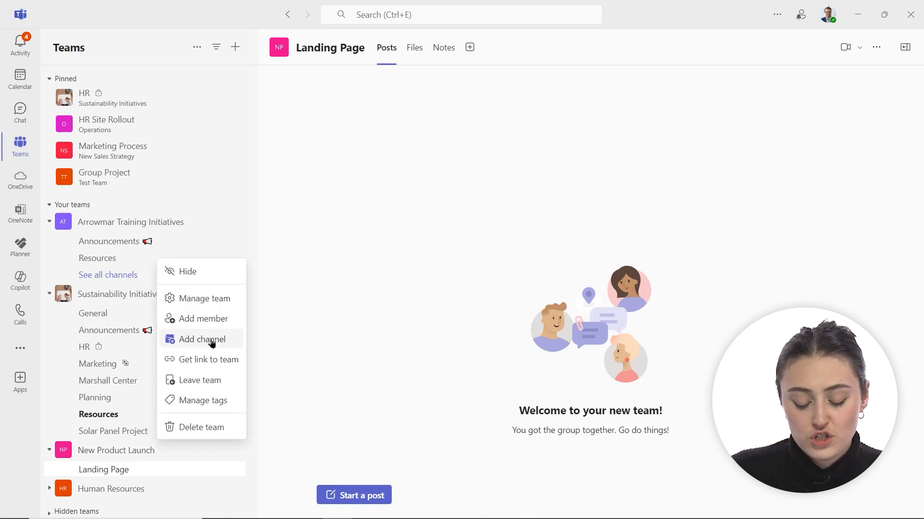
{"action": "left_click", "coordinate": [223, 470]}
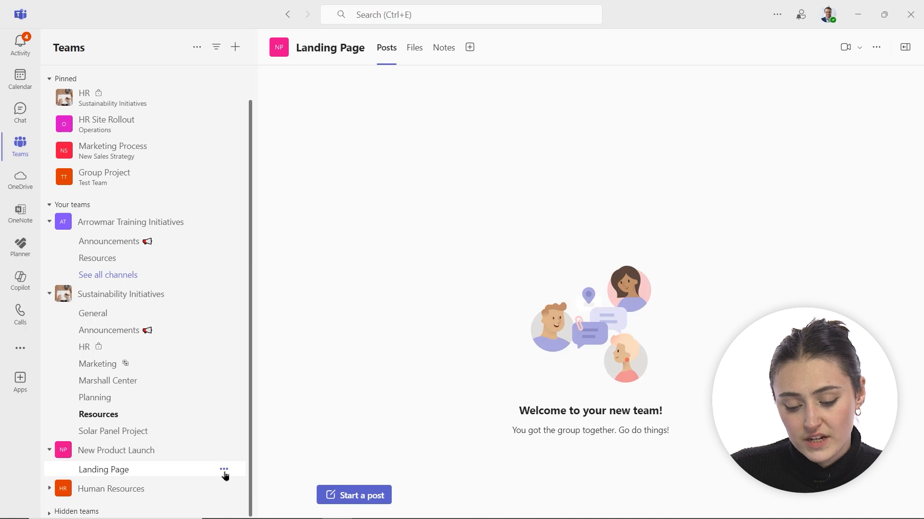
{"action": "left_click", "coordinate": [224, 470]}
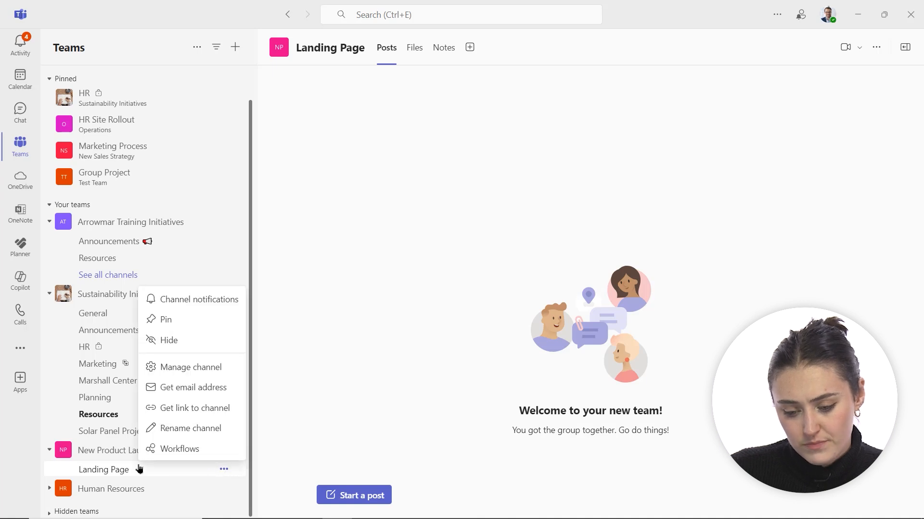
{"action": "left_click", "coordinate": [111, 456]}
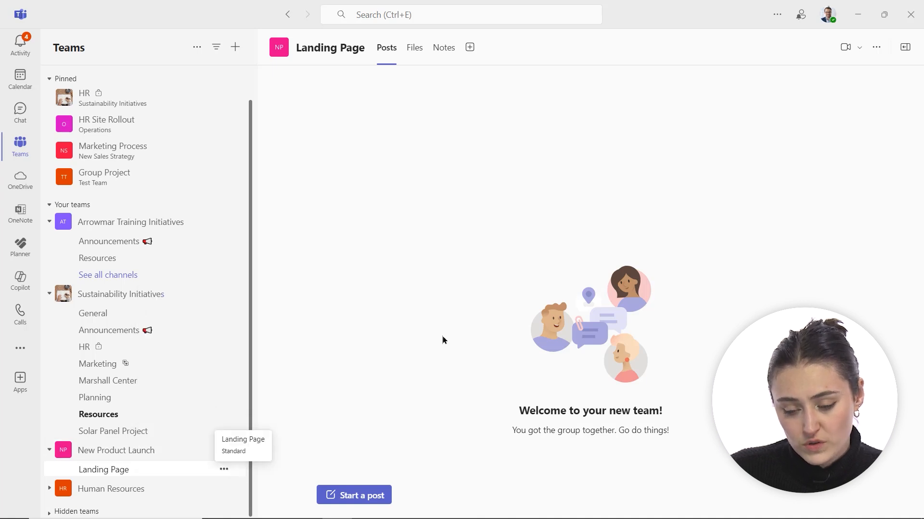
{"action": "left_click", "coordinate": [236, 46]}
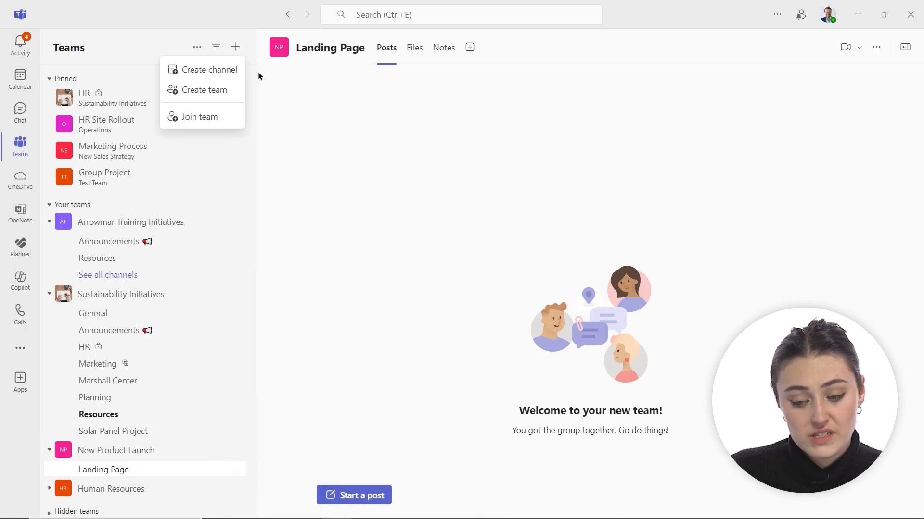
{"action": "left_click", "coordinate": [228, 69]}
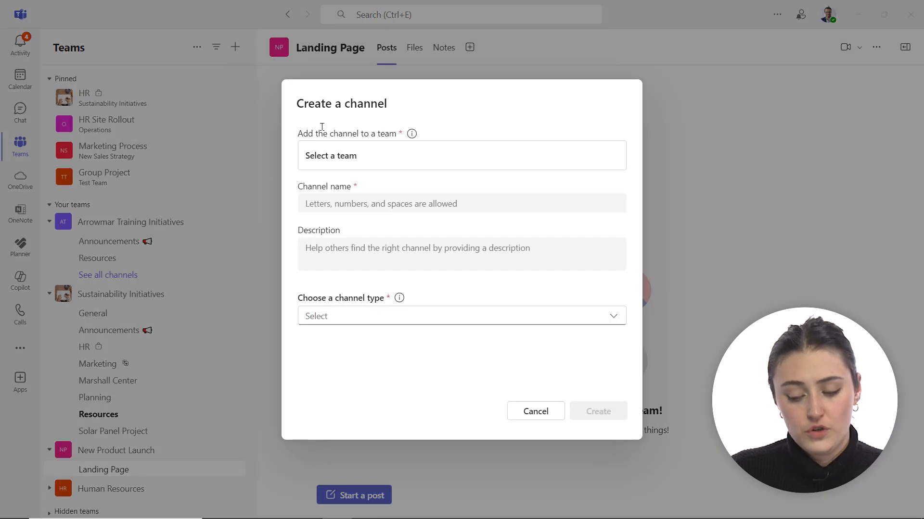
{"action": "left_click", "coordinate": [418, 149]}
{"action": "left_click", "coordinate": [369, 229]}
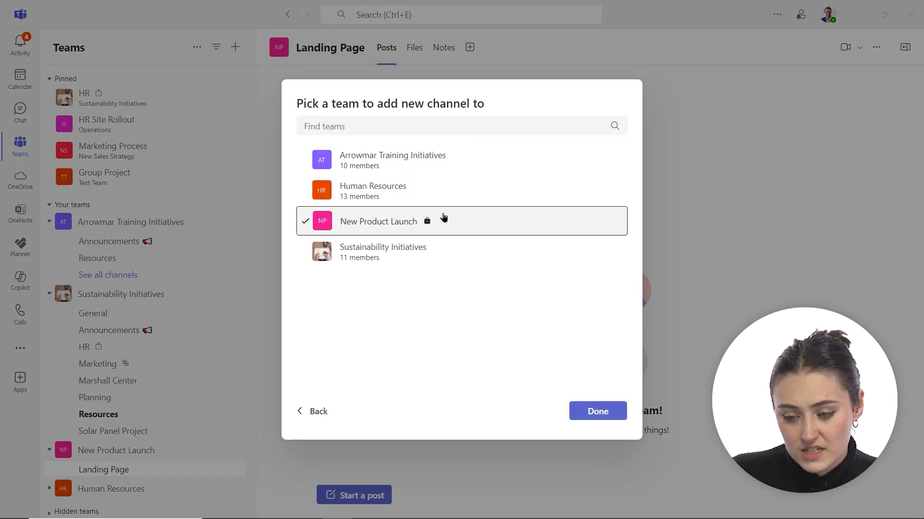
{"action": "left_click", "coordinate": [318, 412]}
{"action": "left_click", "coordinate": [542, 410]}
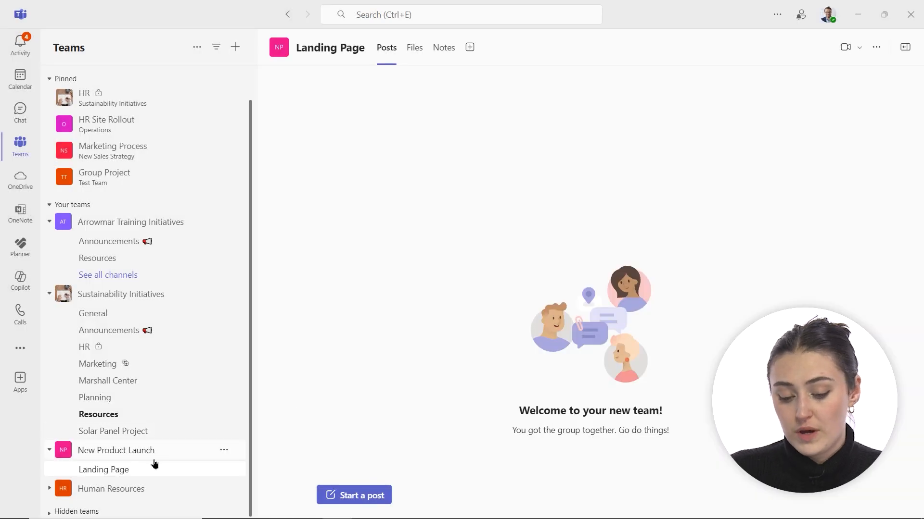
{"action": "left_click", "coordinate": [223, 451]}
{"action": "left_click", "coordinate": [213, 340]}
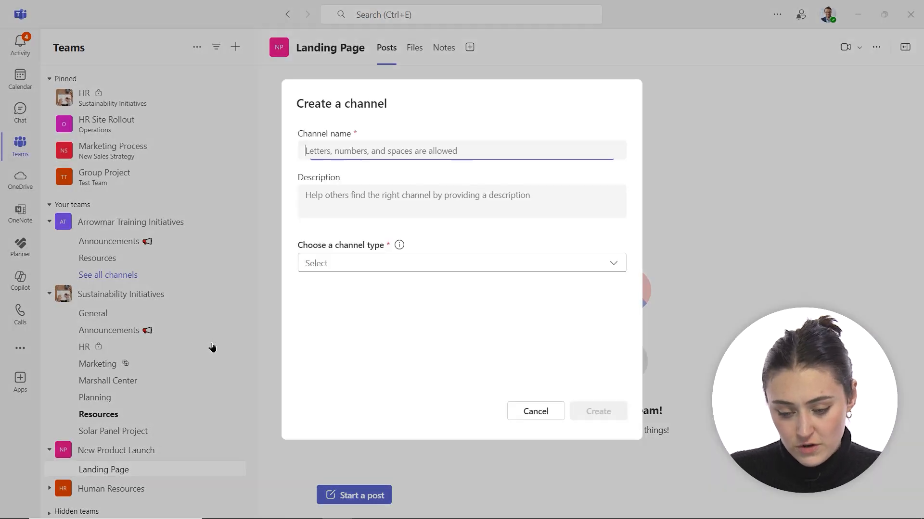
{"action": "left_click", "coordinate": [543, 413]}
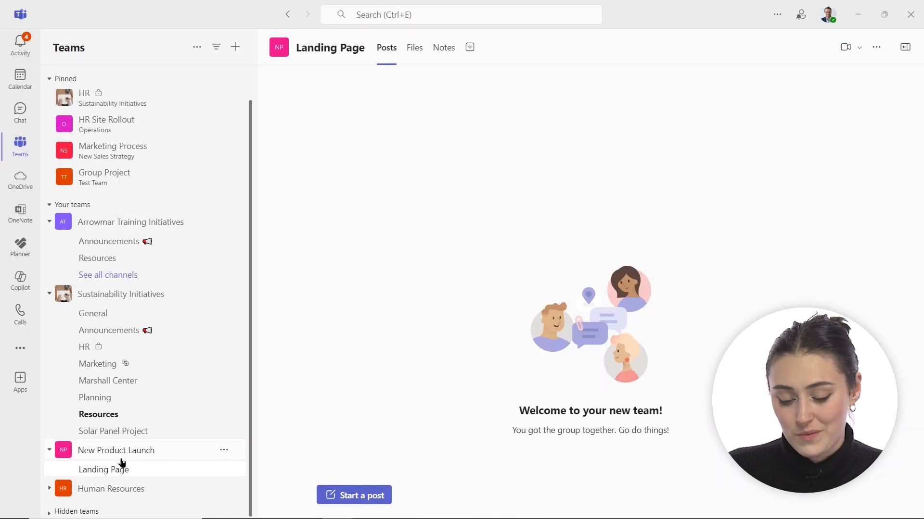
Create a Standard channel named Research in the New Product Launch team and recommend that people show it in their channel lists
{"action": "left_click", "coordinate": [223, 450]}
{"action": "left_click", "coordinate": [221, 300]}
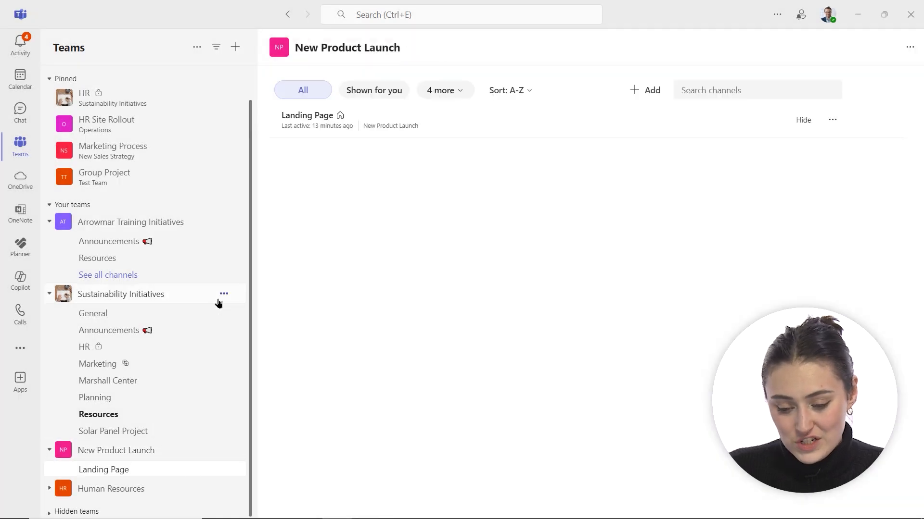
{"action": "left_click", "coordinate": [655, 99]}
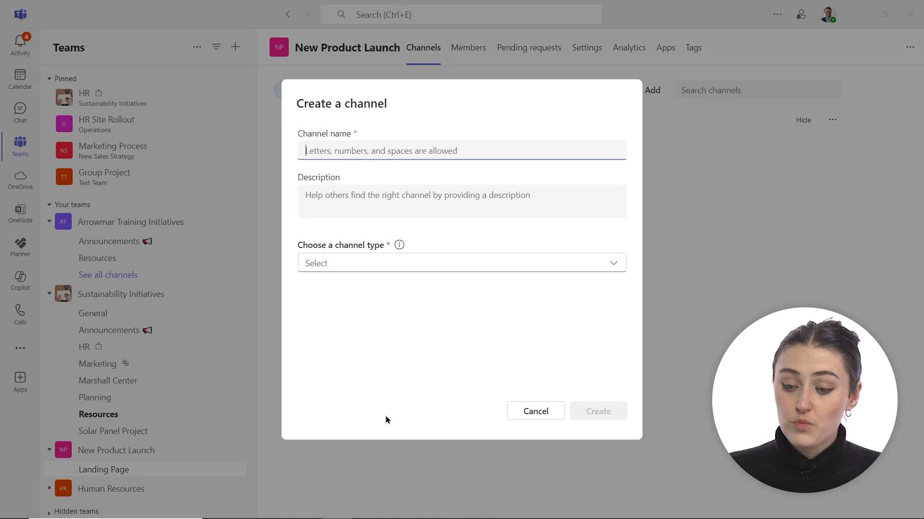
{"action": "type", "text": "Research"}
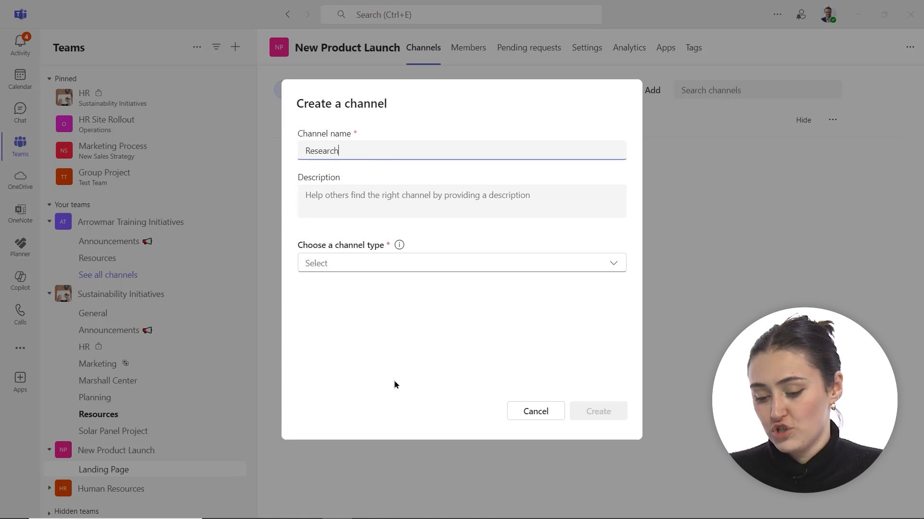
{"action": "left_click", "coordinate": [607, 264]}
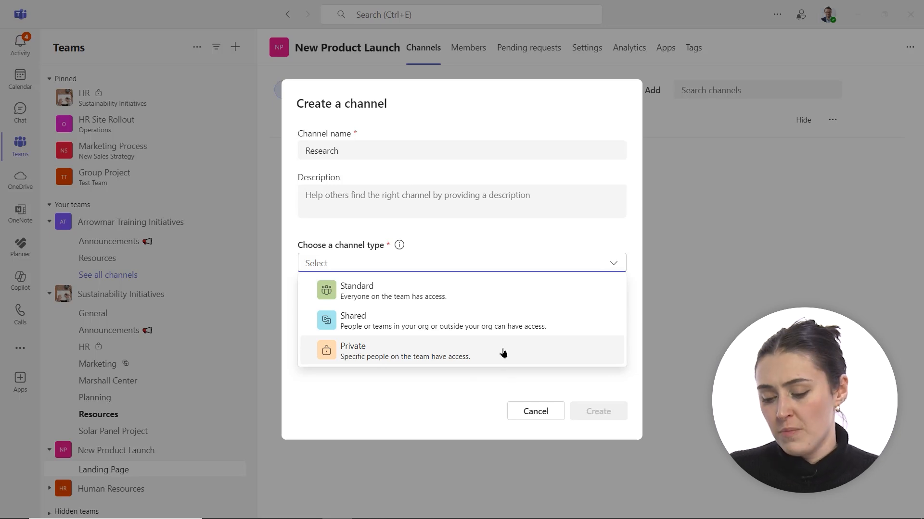
{"action": "left_click", "coordinate": [440, 290]}
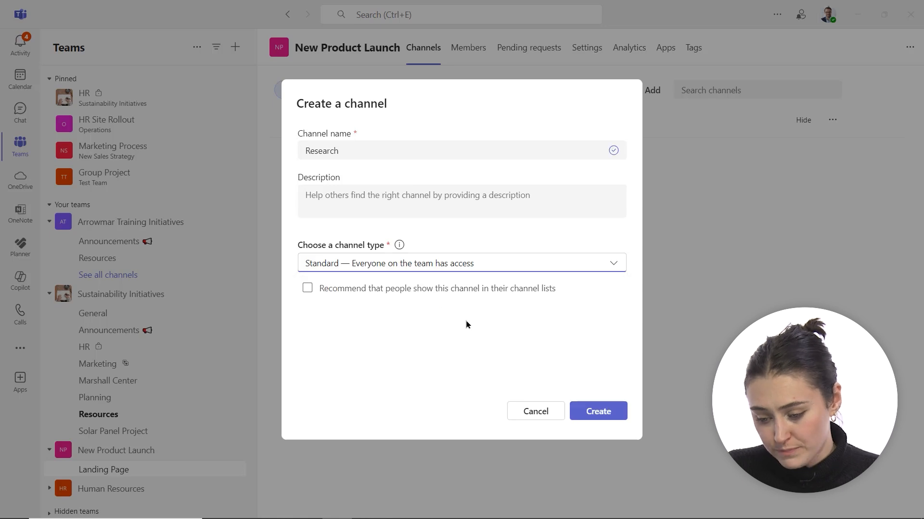
{"action": "left_click", "coordinate": [389, 295]}
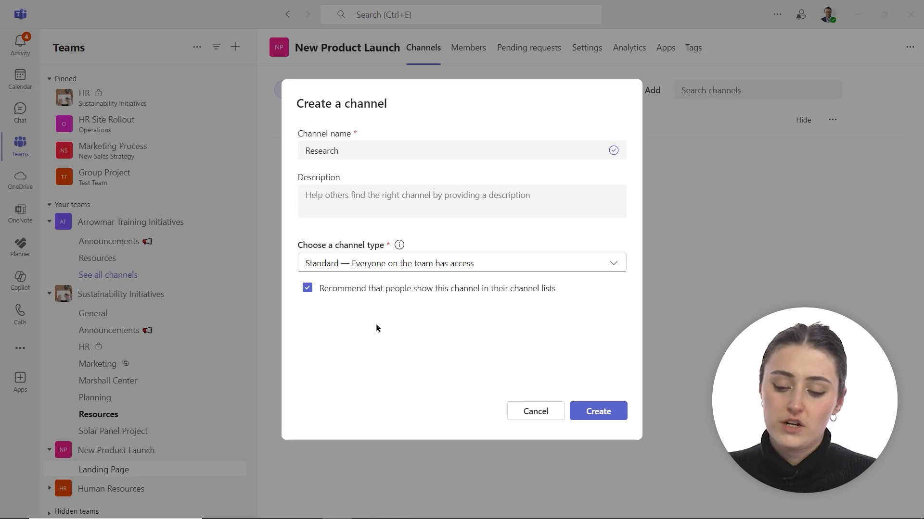
{"action": "left_click", "coordinate": [598, 412]}
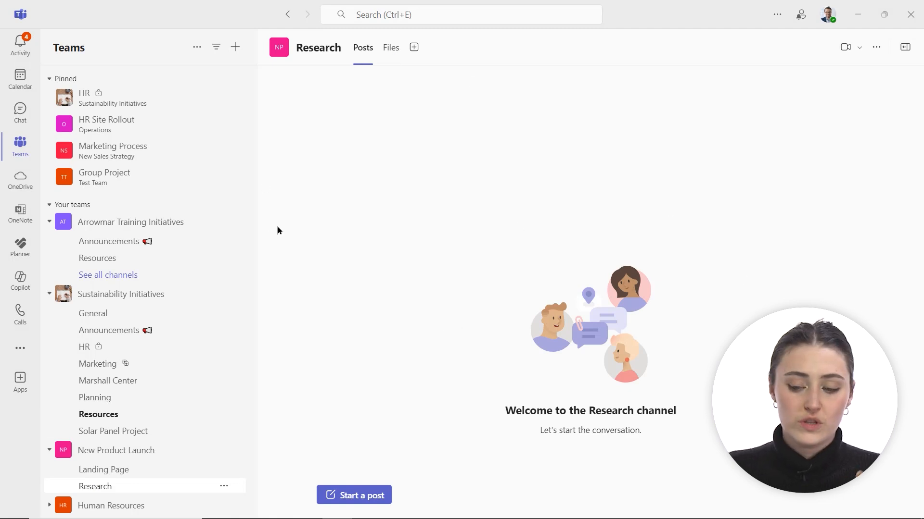
Examine the Research channel's additional options and its details, including people, description and updates
{"action": "left_click", "coordinate": [115, 470]}
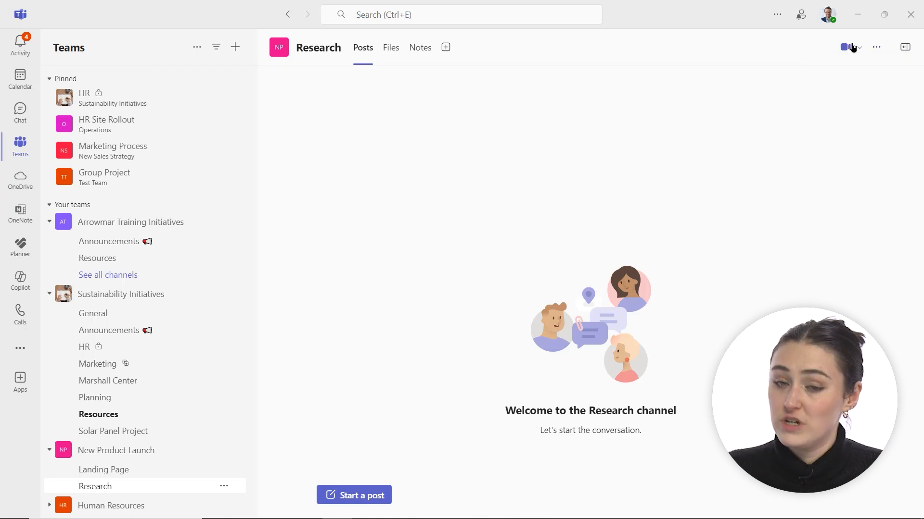
{"action": "left_click", "coordinate": [877, 47]}
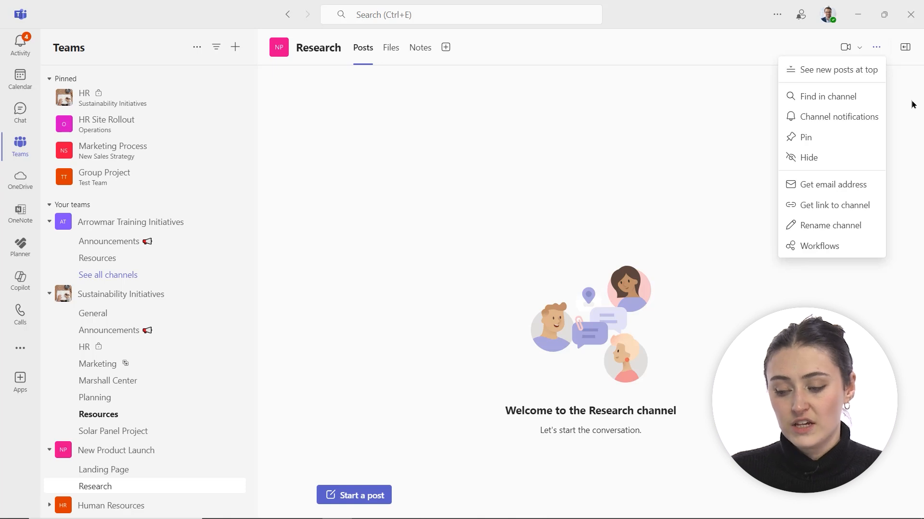
{"action": "left_click", "coordinate": [731, 148]}
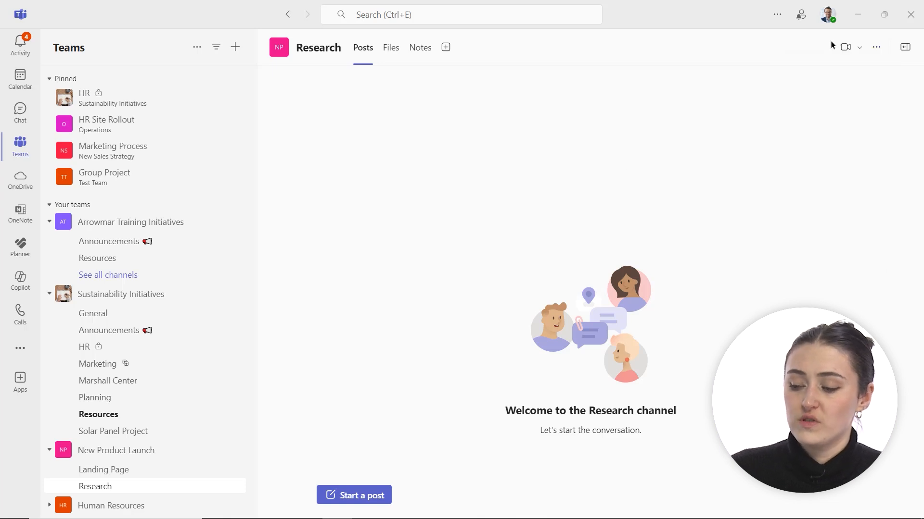
{"action": "left_click", "coordinate": [905, 48]}
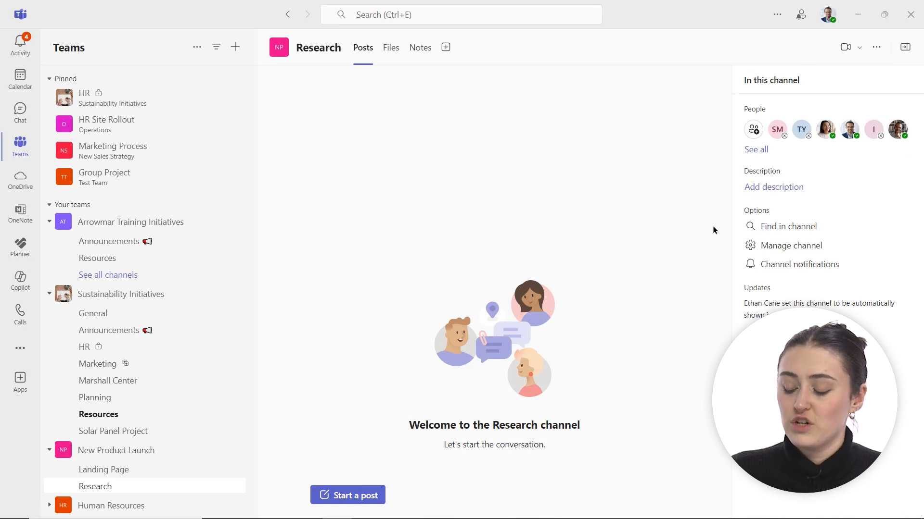
{"action": "left_click", "coordinate": [901, 50]}
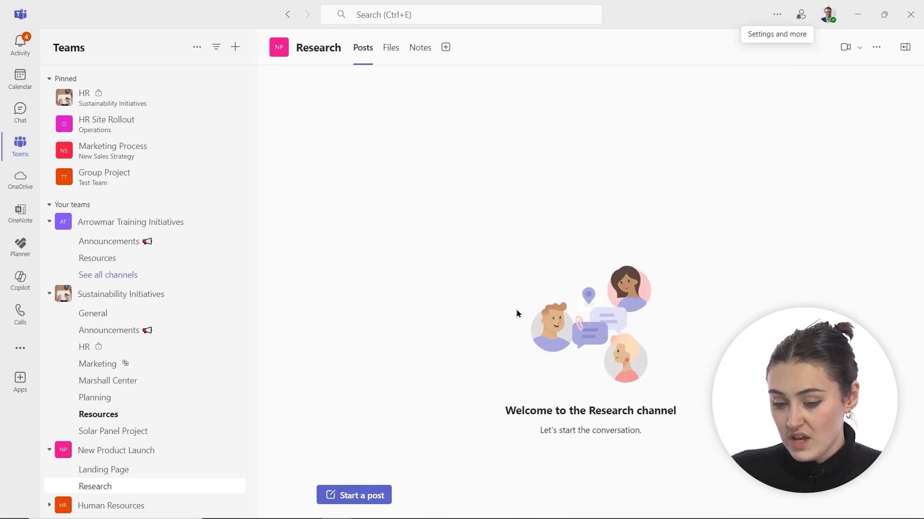
{"action": "left_click", "coordinate": [878, 47]}
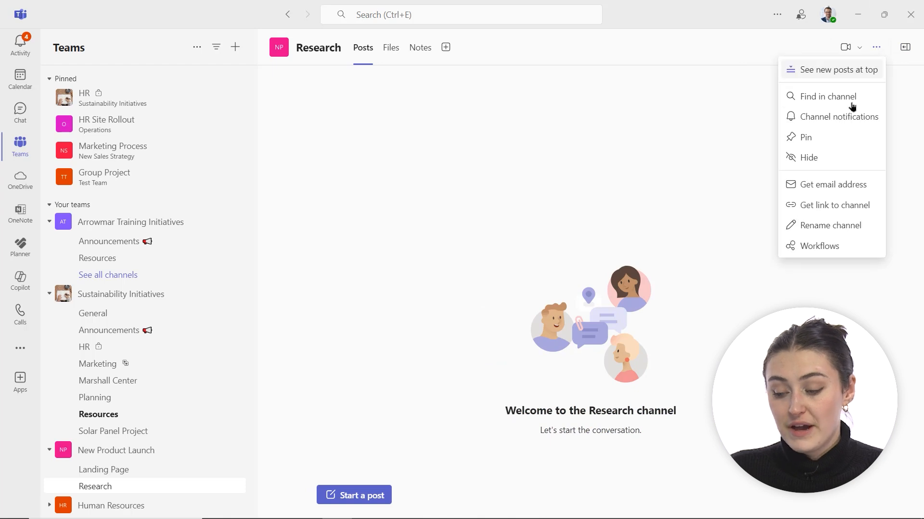
{"action": "left_click", "coordinate": [614, 188]}
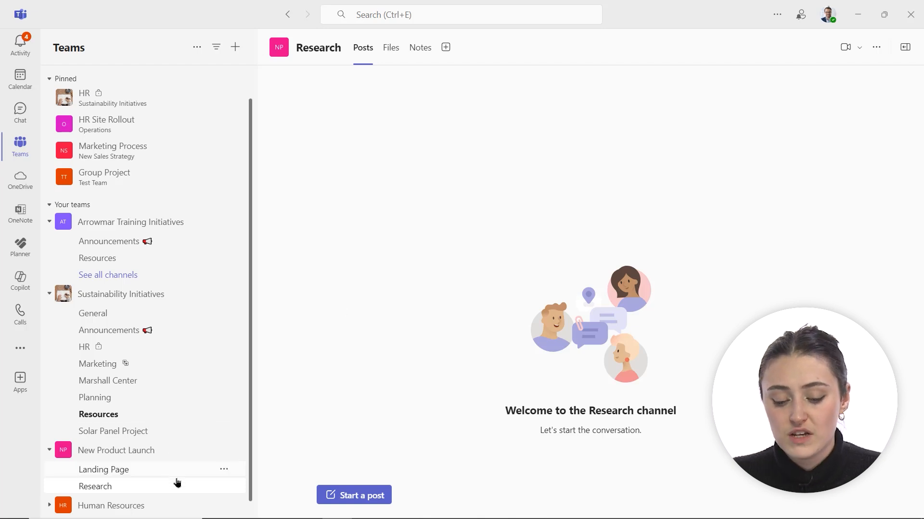
Pin the Research channel and move it directly below HR in the pinned list
{"action": "left_click", "coordinate": [224, 487]}
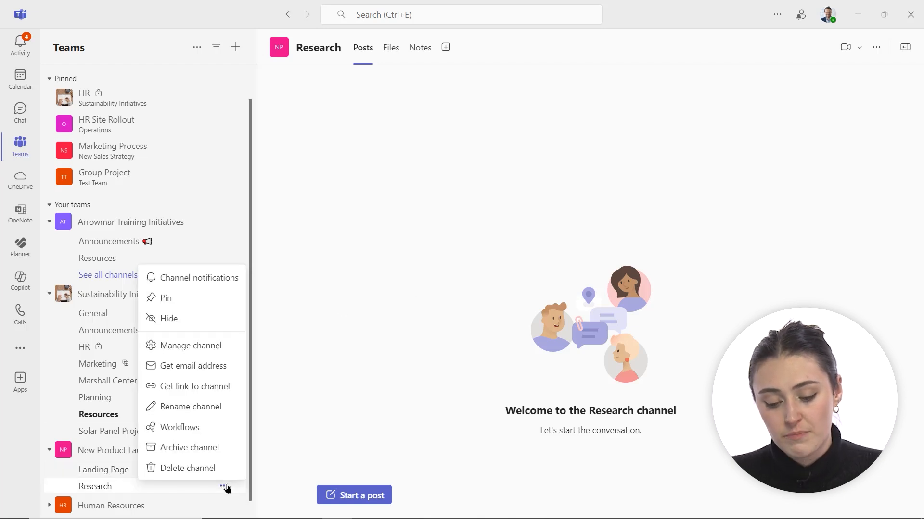
{"action": "left_click", "coordinate": [171, 296]}
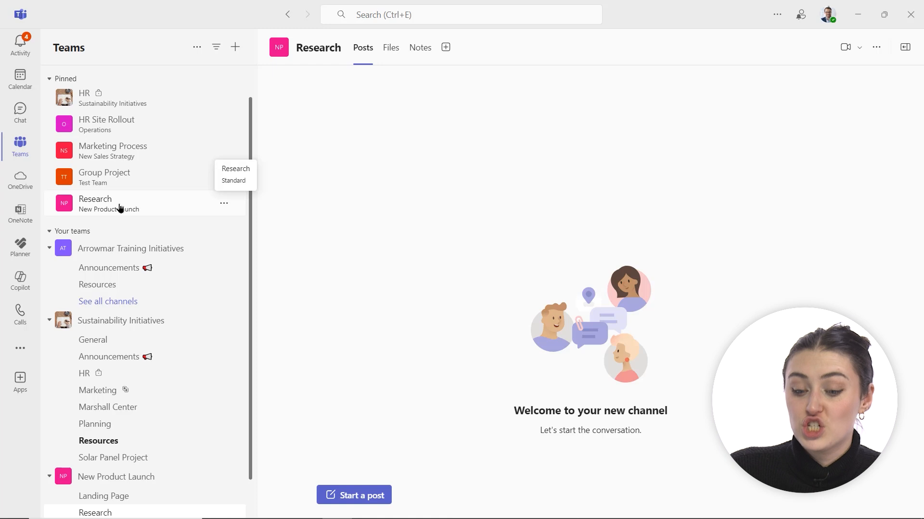
{"action": "left_click_drag", "start_coordinate": [119, 196], "coordinate": [119, 128]}
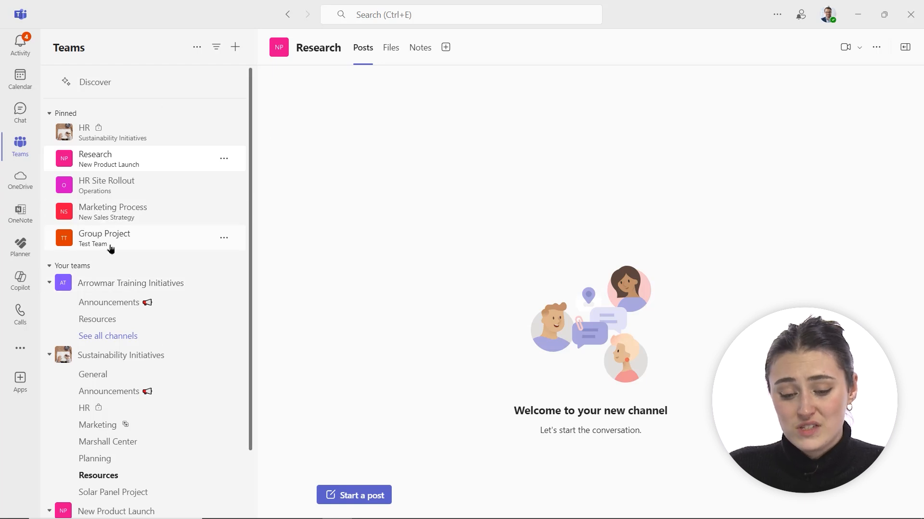
Unpin the Test Team's Group Project channel
{"action": "left_click", "coordinate": [224, 238]}
{"action": "left_click", "coordinate": [188, 287]}
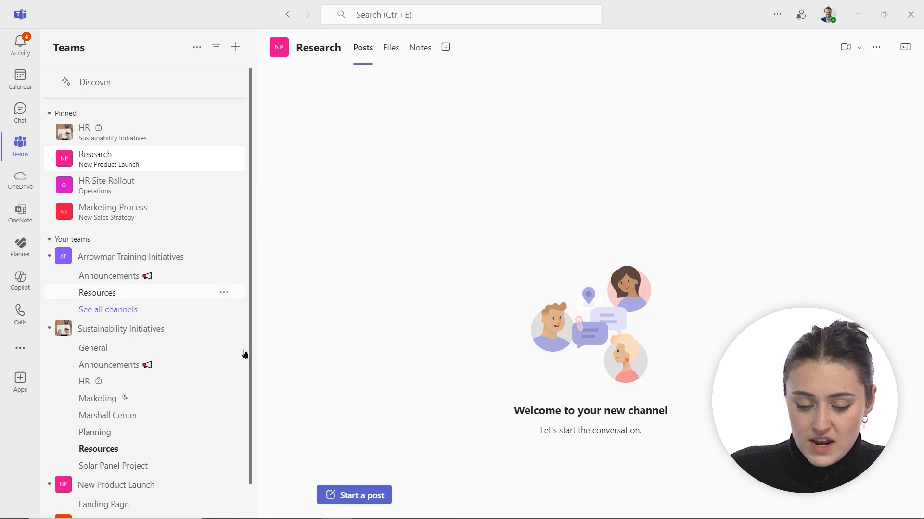
Open the management settings of the pinned Research channel
{"action": "scroll", "coordinate": [213, 359], "scroll_direction": "down", "scroll_amount": 1}
{"action": "scroll", "coordinate": [188, 360], "scroll_direction": "up", "scroll_amount": 1}
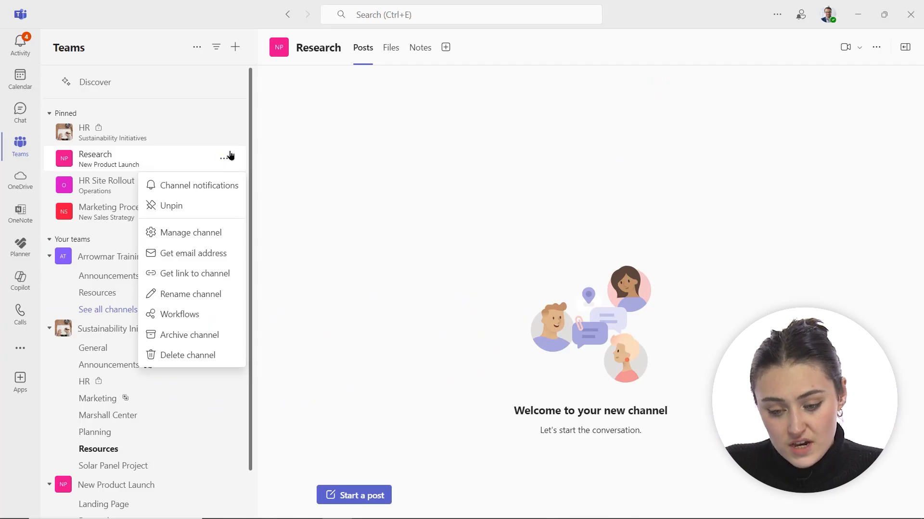
{"action": "left_click", "coordinate": [198, 233]}
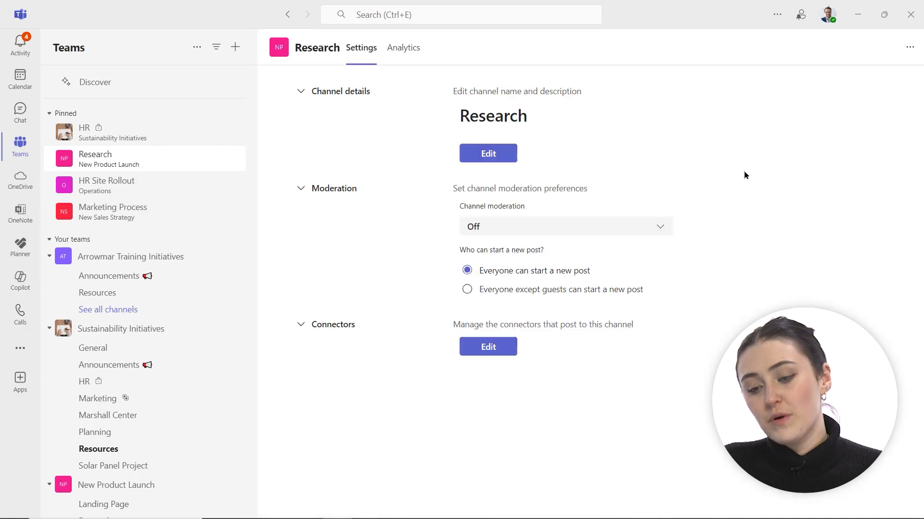